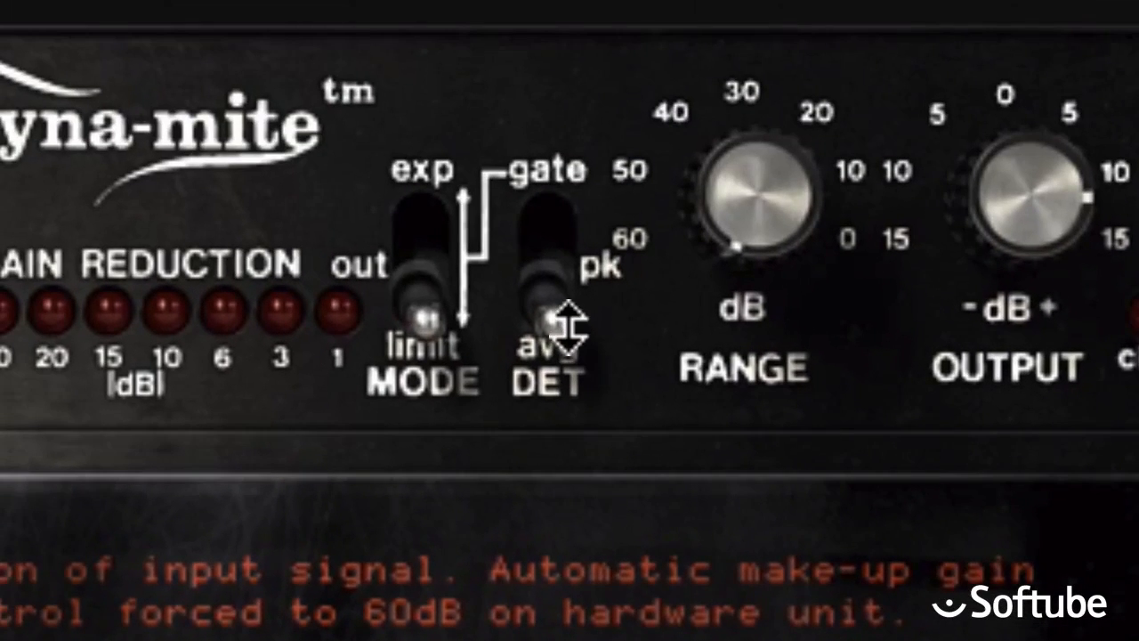
Set the Drums limiter to peak detection, lower its threshold to about -10 dBv, and compare the active plug-in with bypass.
drag(506, 44, 511, 14)
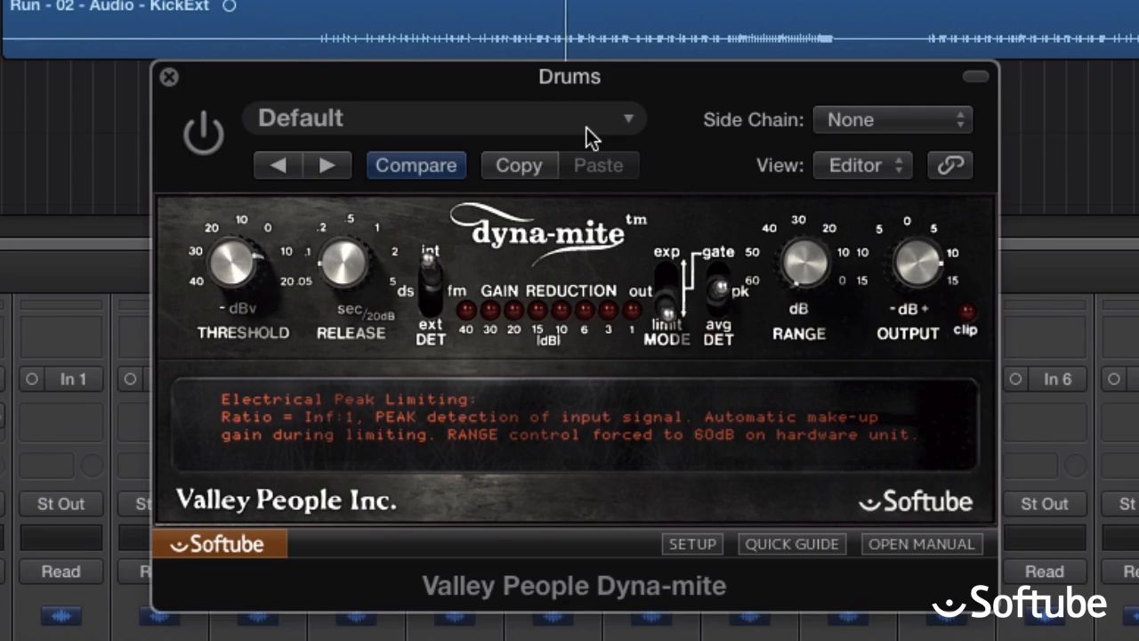
click(200, 135)
mouse_move(226, 256)
drag(225, 257, 222, 313)
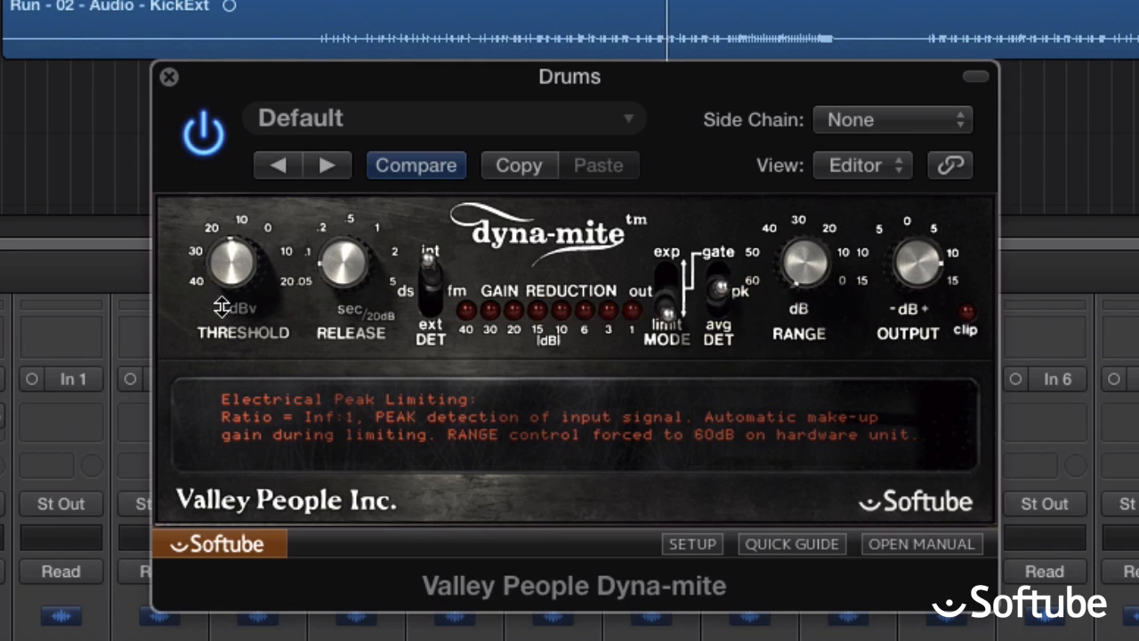
click(215, 147)
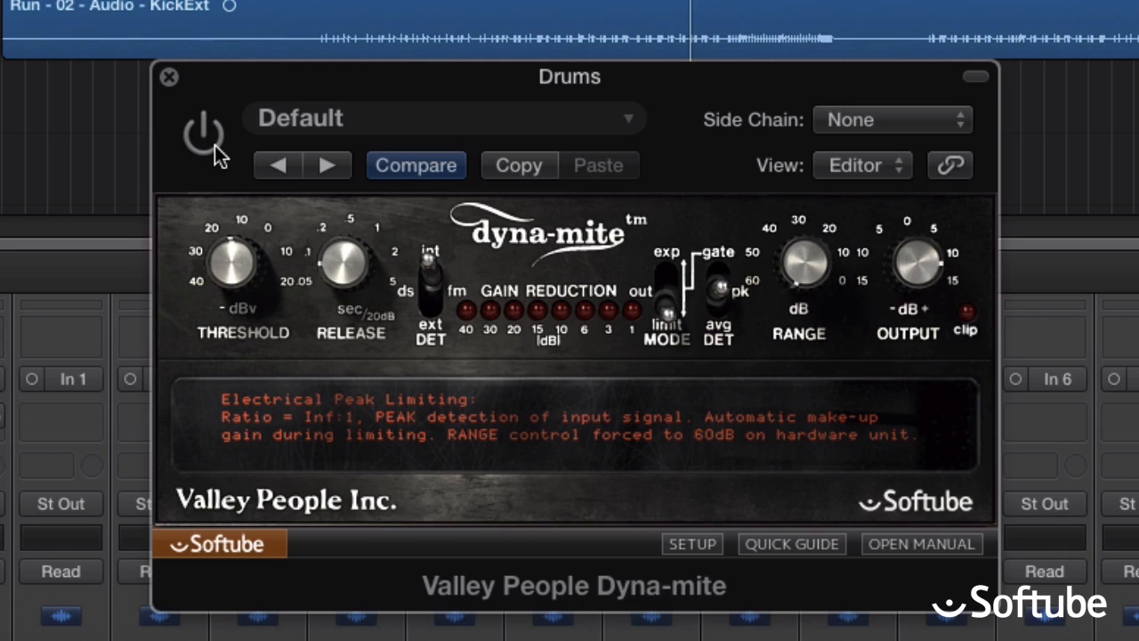
click(214, 147)
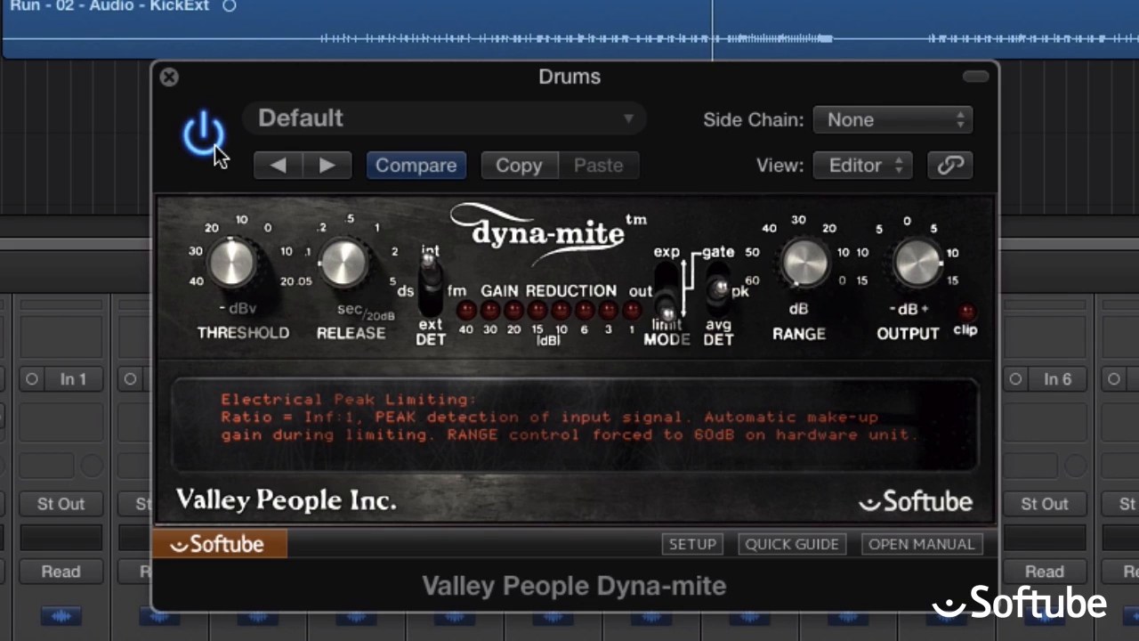
Set the Drums limiter to average detection, output about +5 dB and threshold about 0 dBv, and compare it with bypass.
drag(229, 259, 239, 222)
click(722, 289)
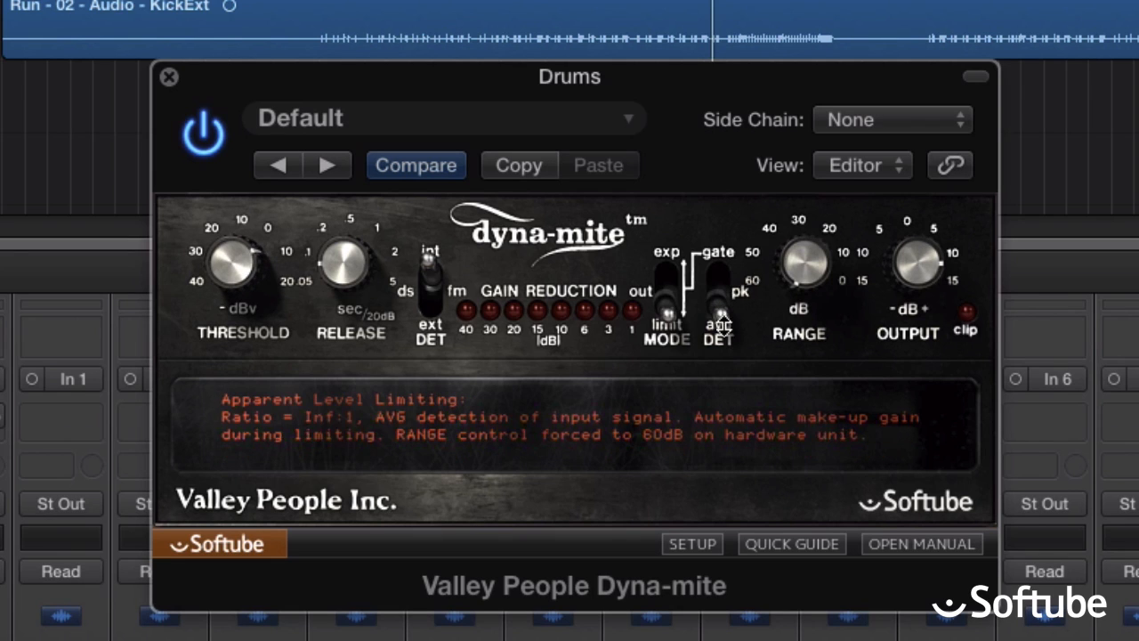
drag(930, 292, 917, 298)
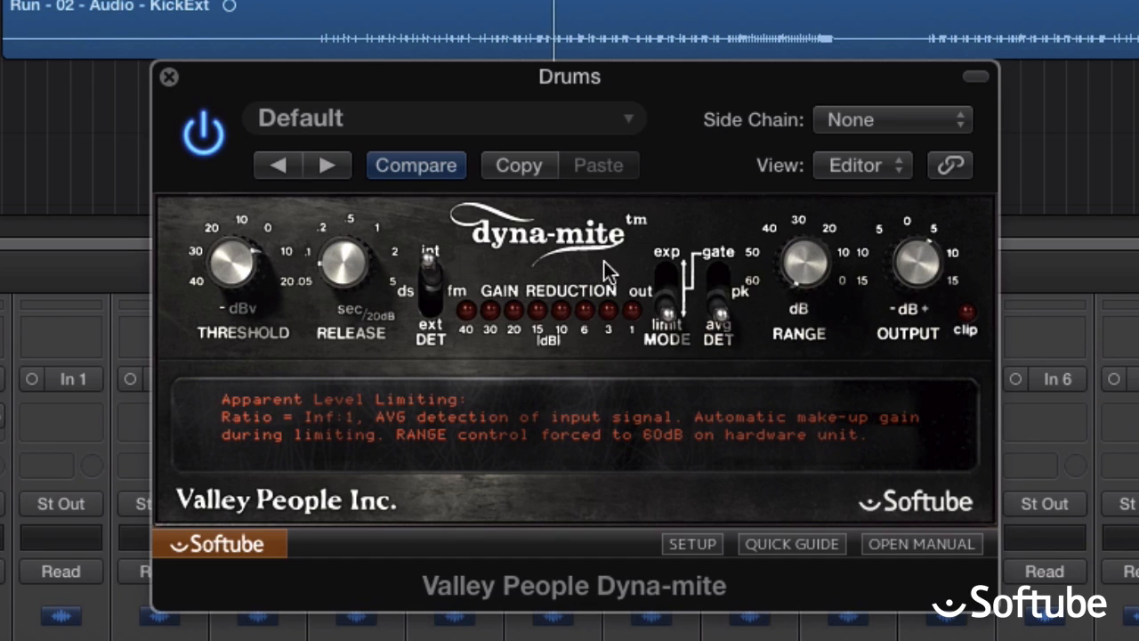
drag(236, 260, 235, 275)
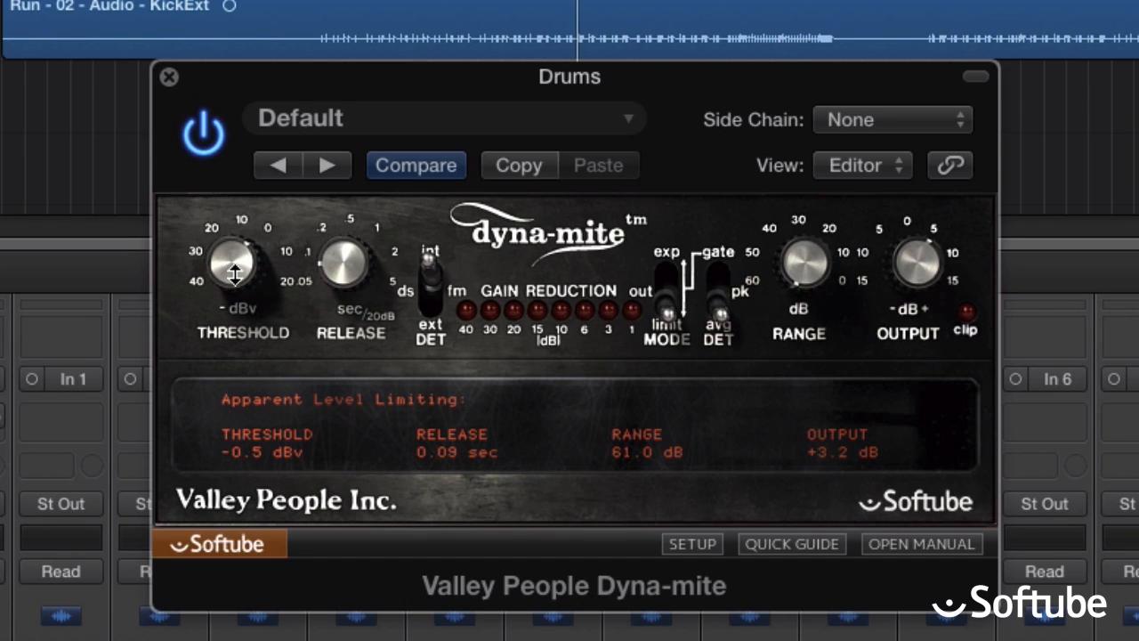
click(209, 142)
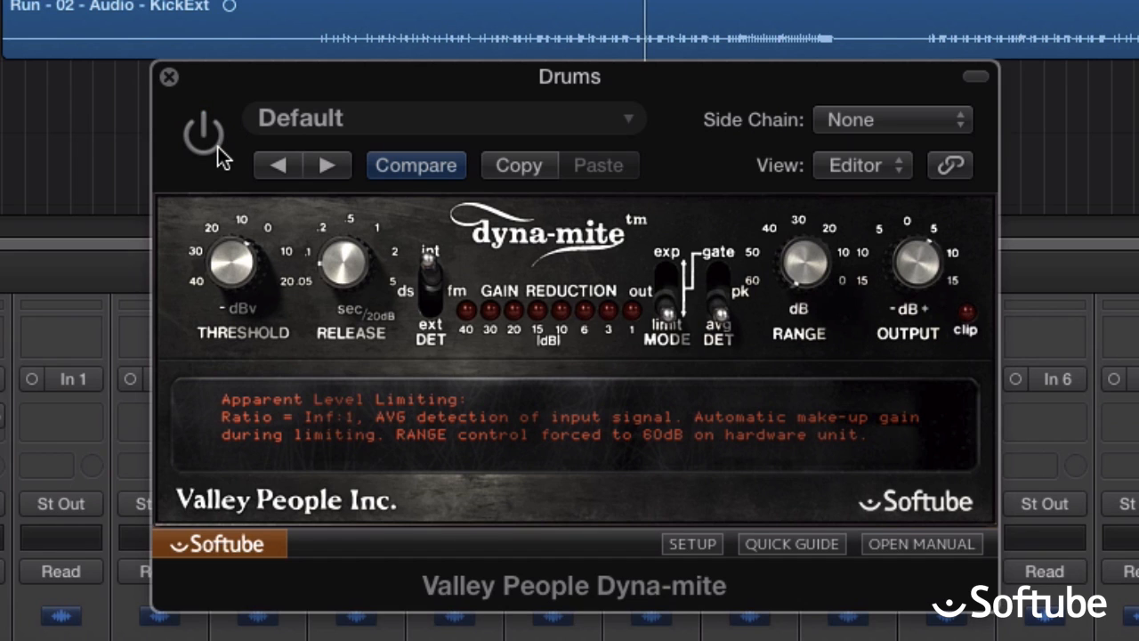
click(218, 150)
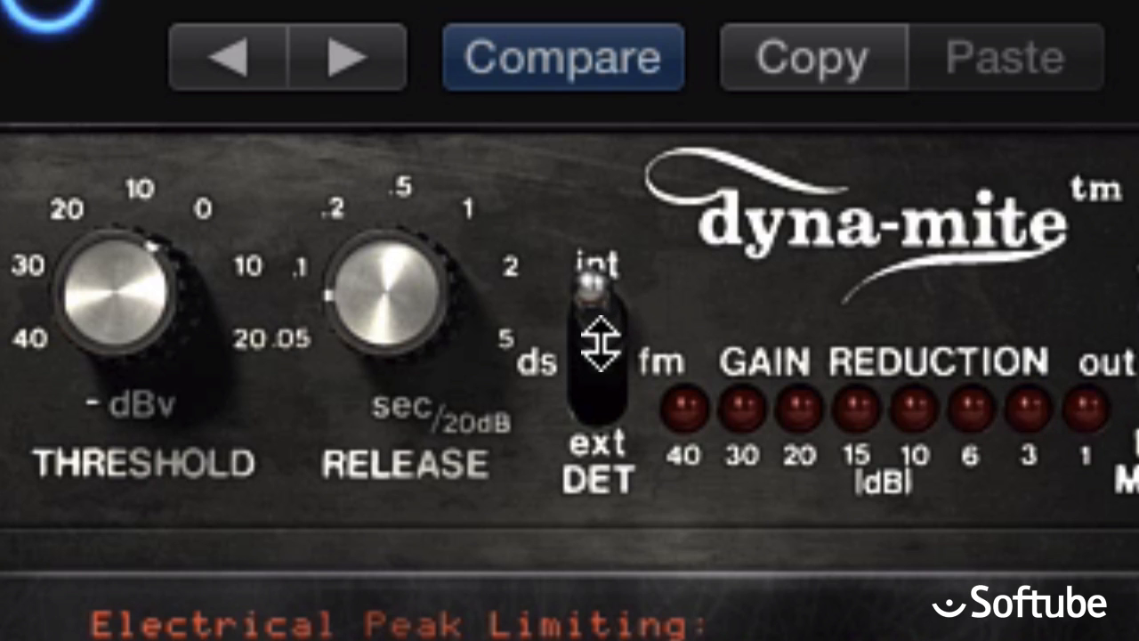
Compare the internal and ds/fm detector sources on the Drums limiter, leaving ds/fm selected for de-essing.
drag(597, 351, 607, 402)
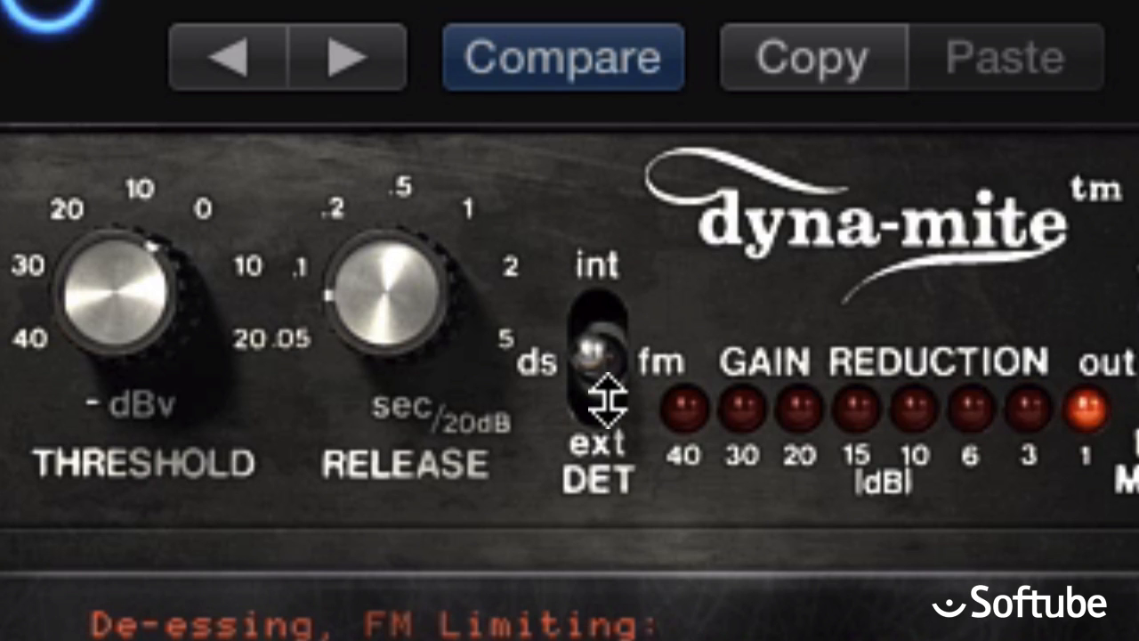
drag(603, 400, 605, 356)
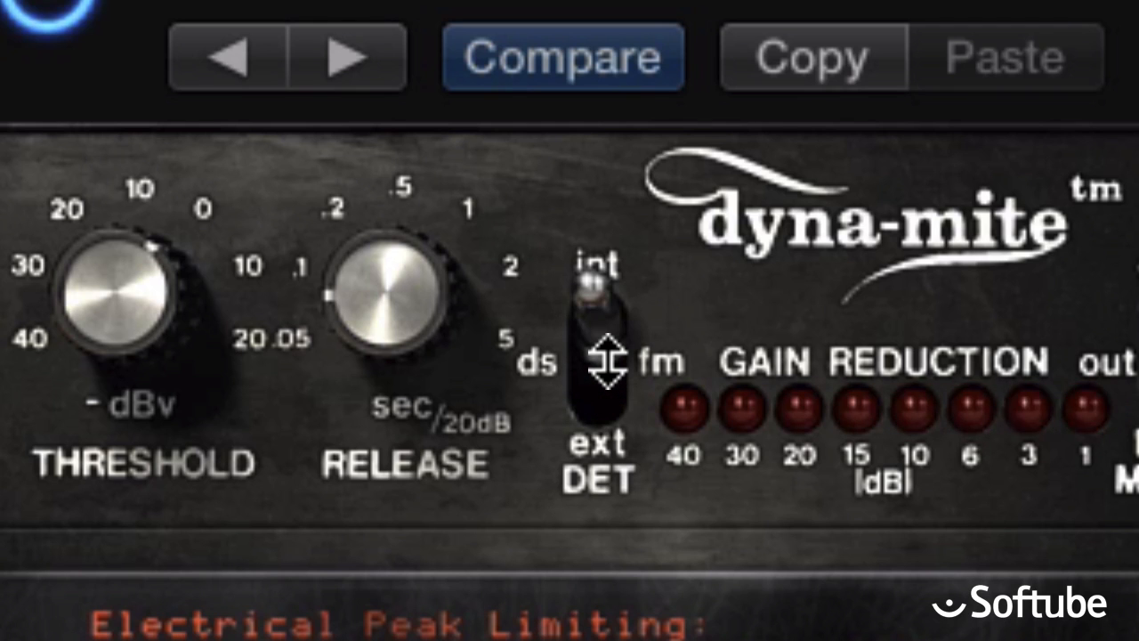
drag(605, 358, 602, 400)
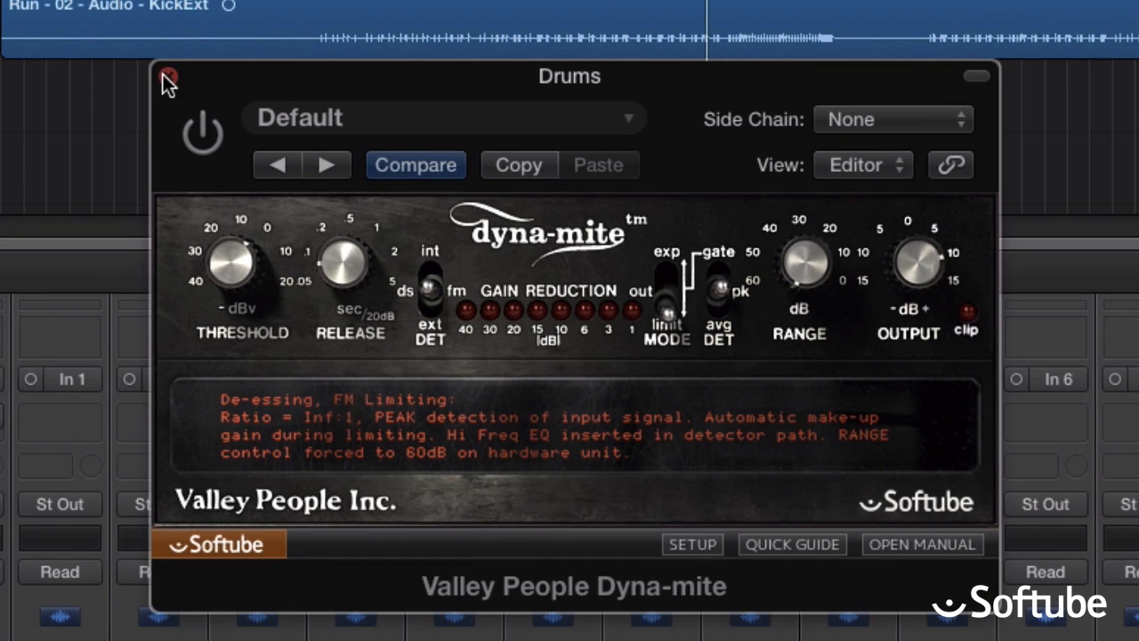
Close the Drums plug-in window and open the Dyna-mite plug-in on the Snare track.
click(165, 77)
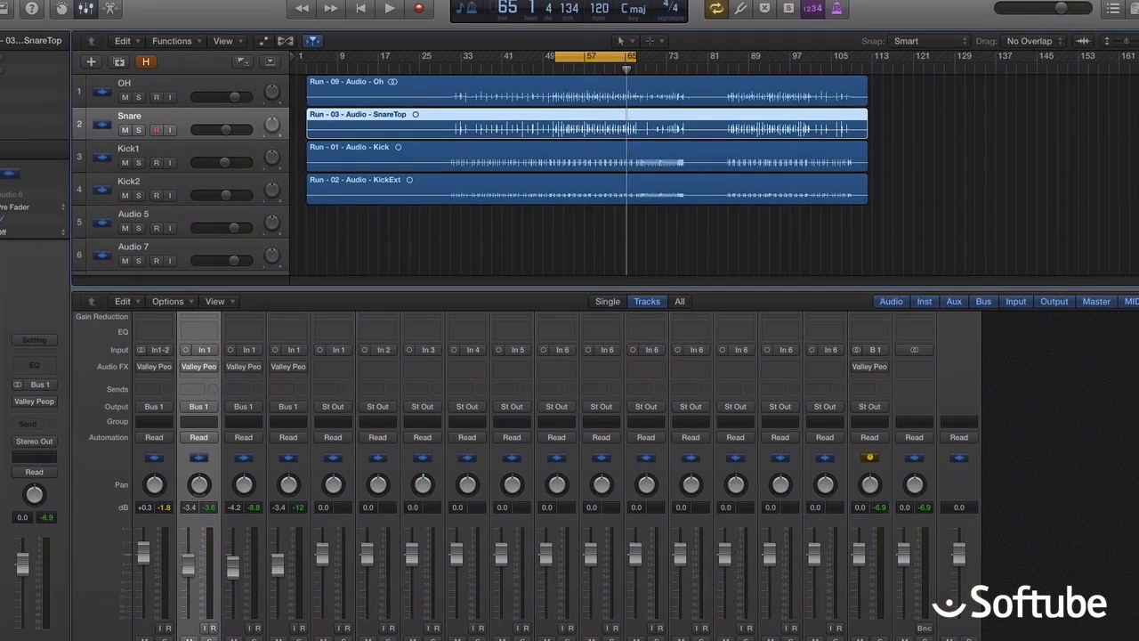
click(210, 638)
click(202, 367)
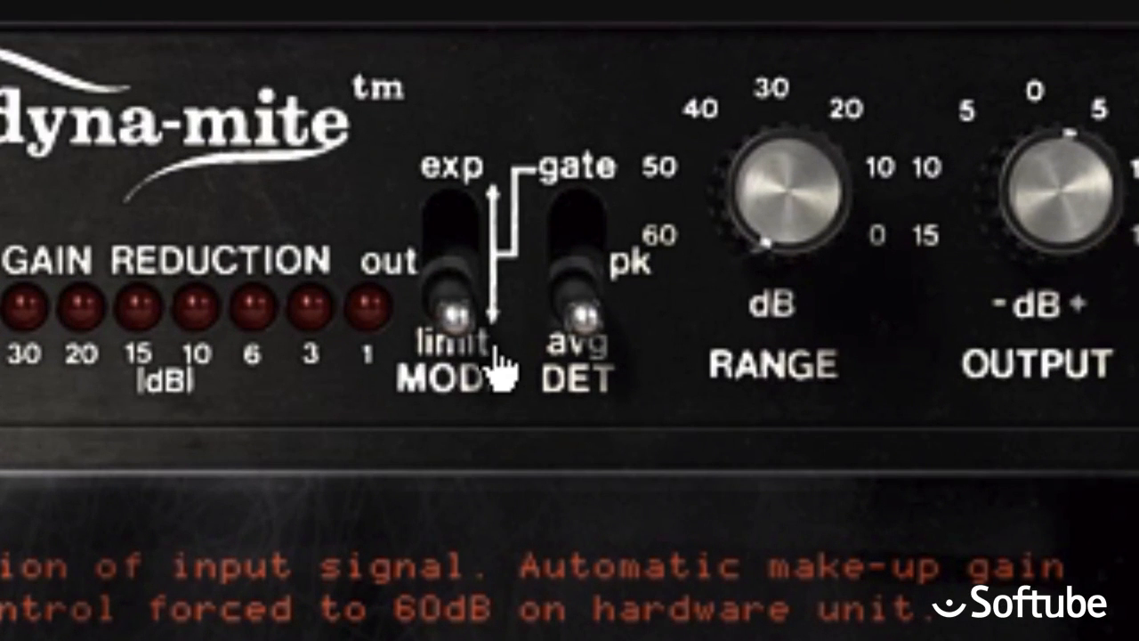
Set the Snare Dyna-mite to expander mode with gate detection, and compare the gated sound with bypass.
drag(471, 311, 458, 178)
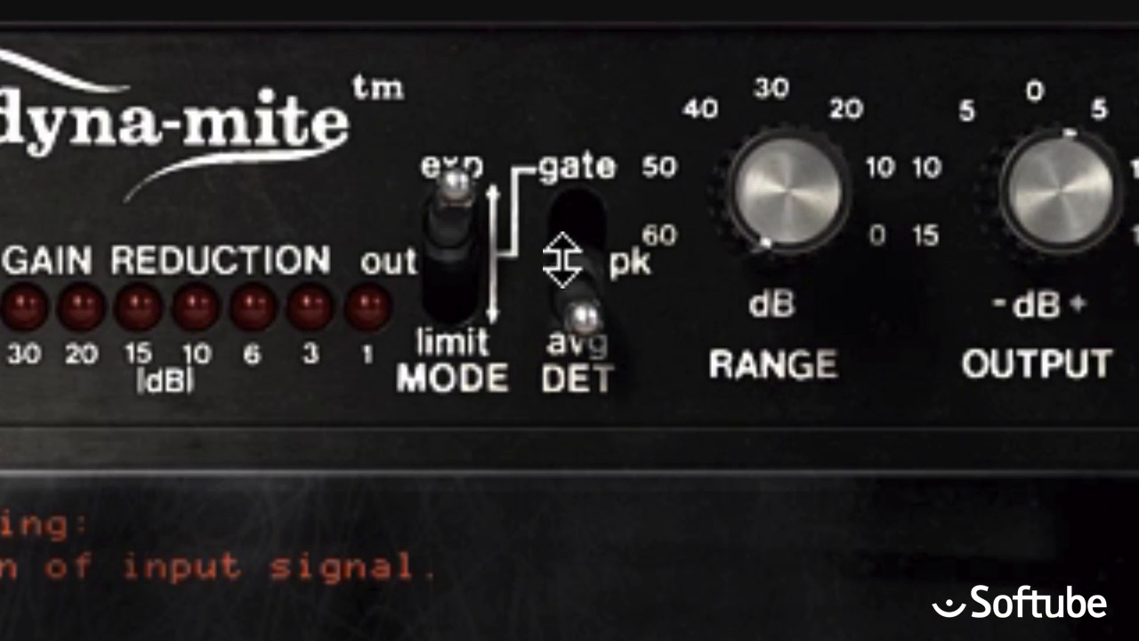
drag(579, 313, 580, 161)
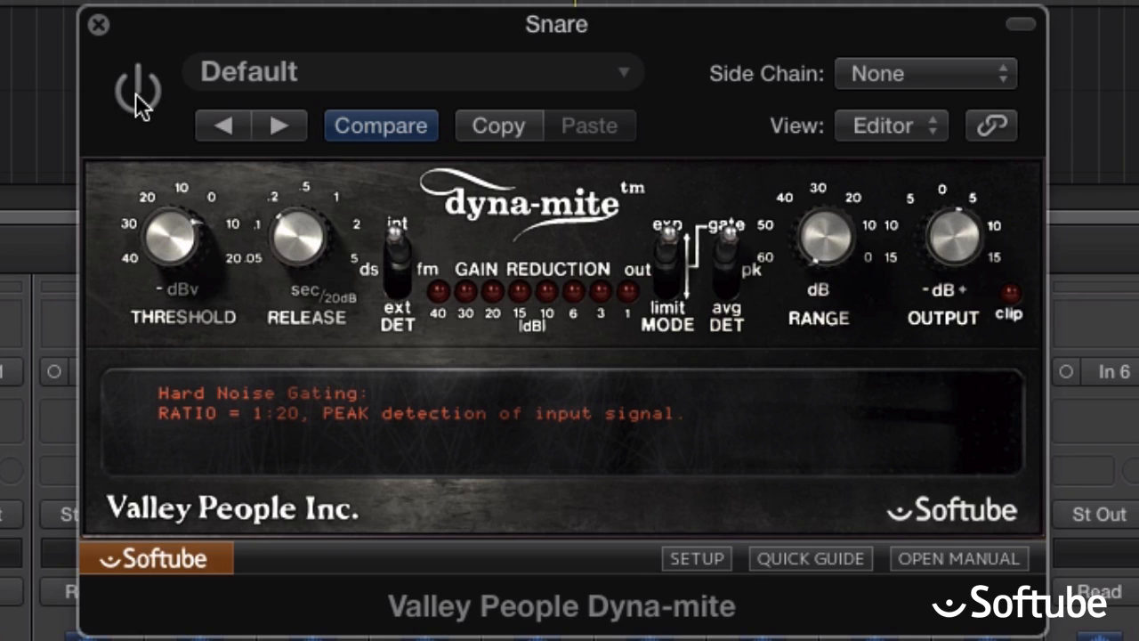
click(137, 105)
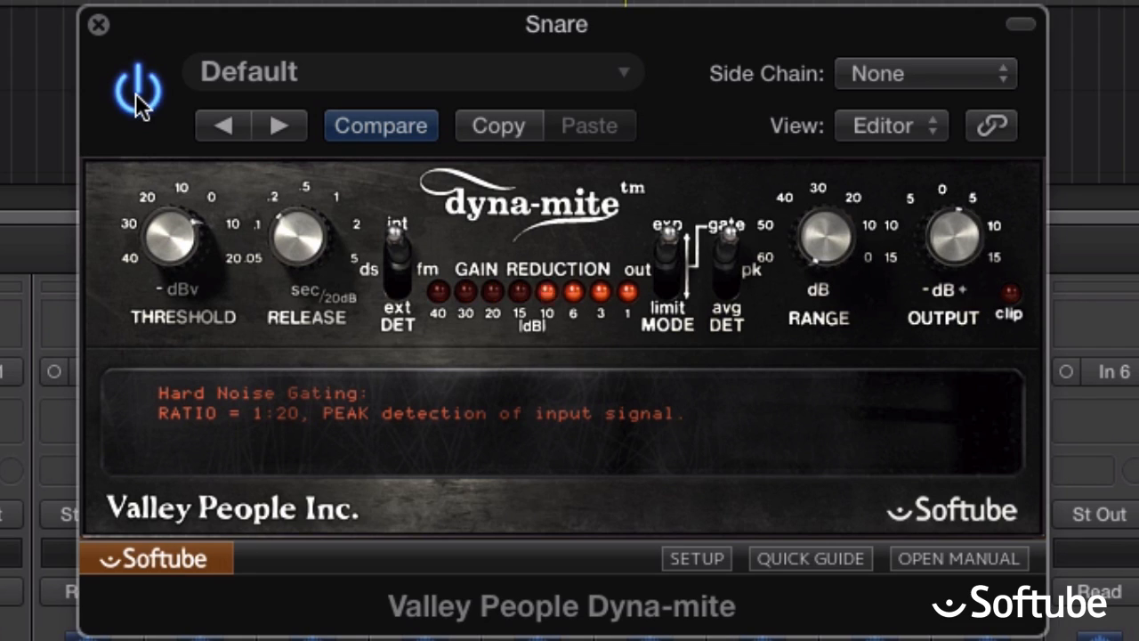
click(138, 92)
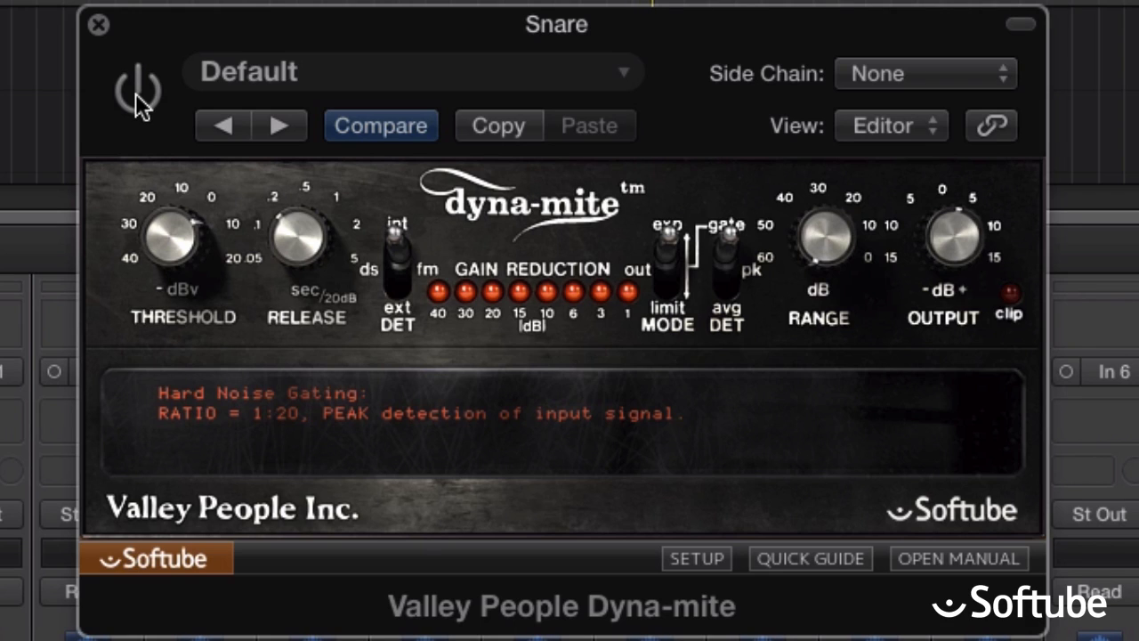
click(137, 94)
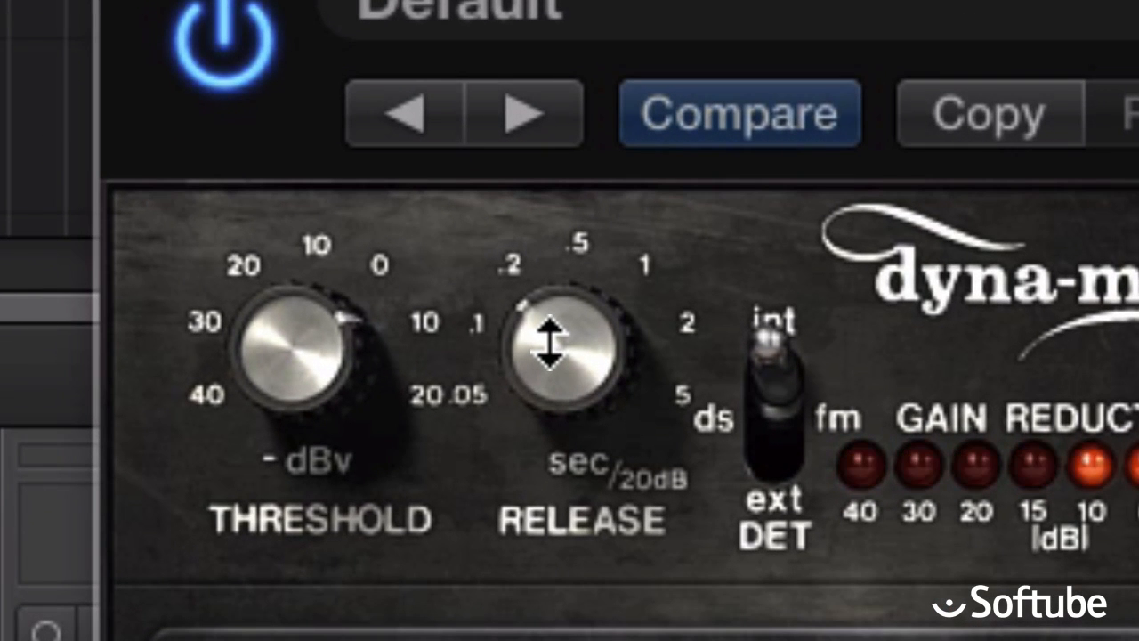
Shorten the Snare gate's release to between .05 and .1 sec, and compare the result with bypass.
drag(550, 343, 540, 424)
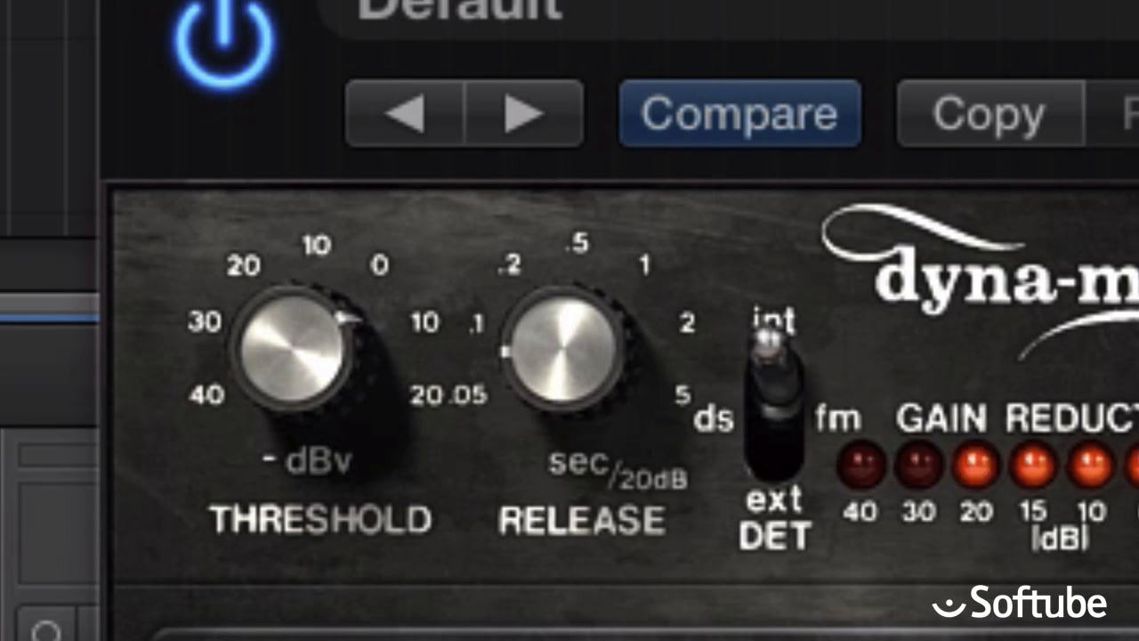
click(217, 41)
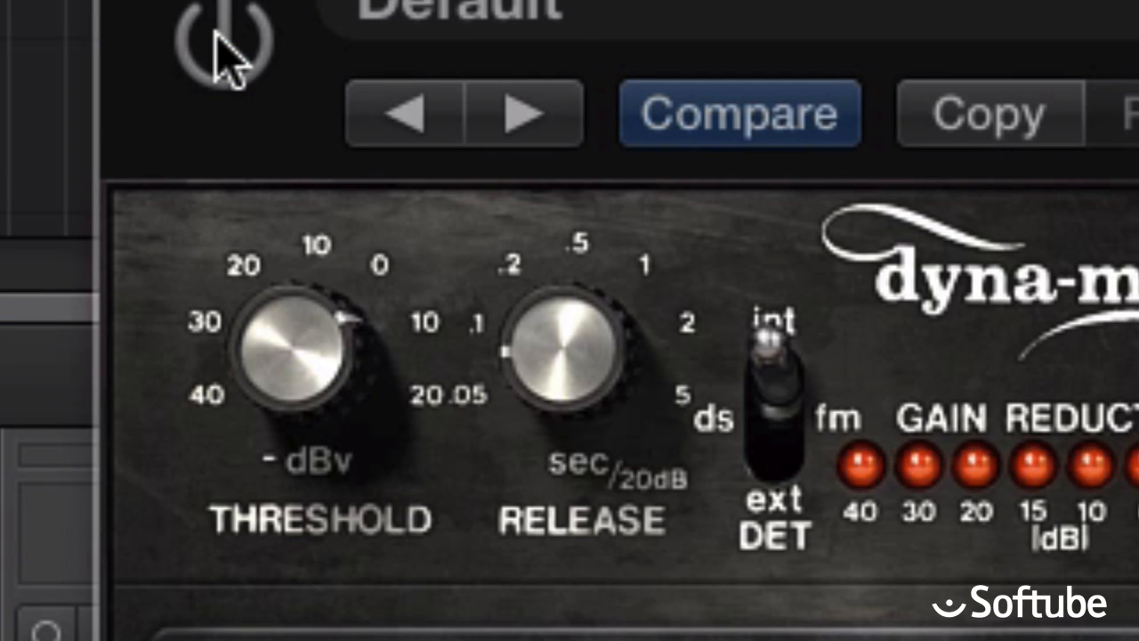
click(218, 41)
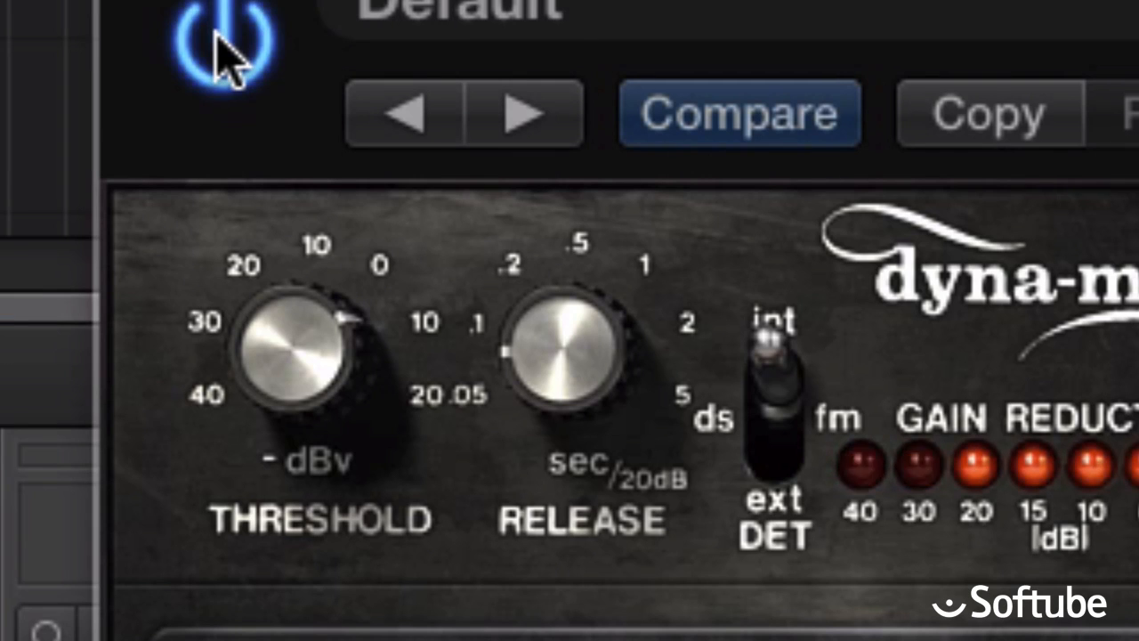
click(217, 41)
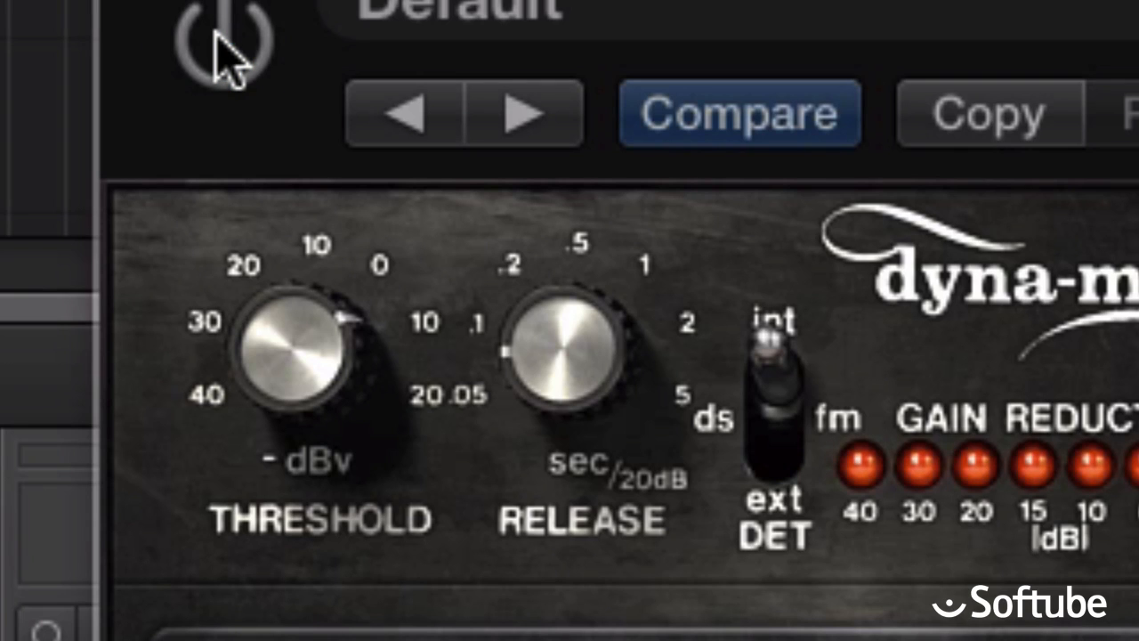
click(217, 41)
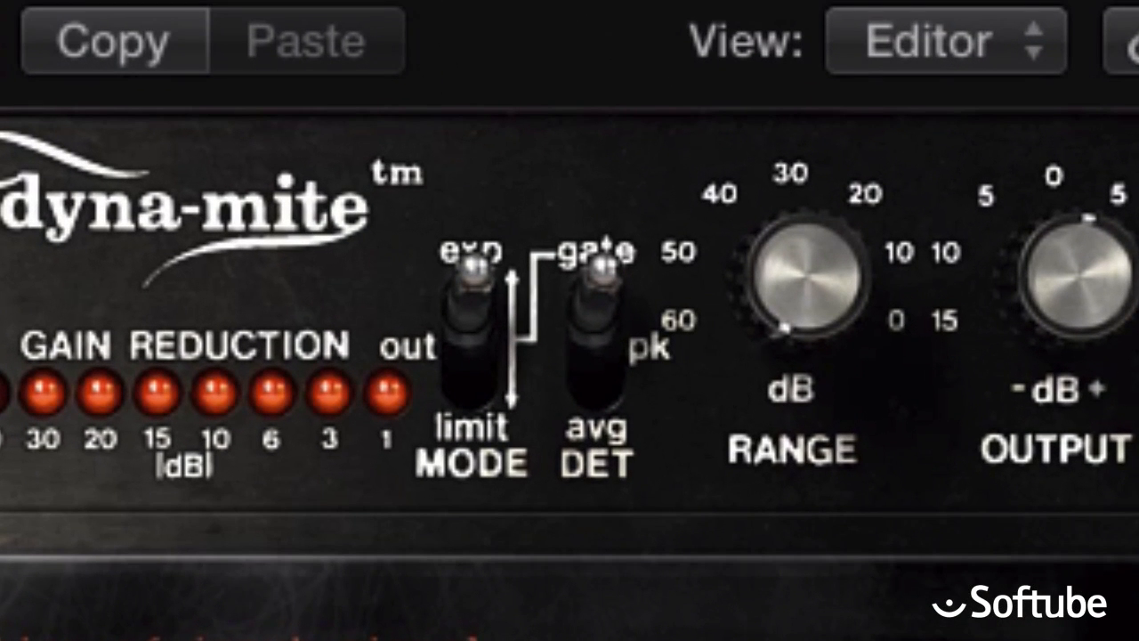
Audition gate, peak and average detection in expander mode on the snare, ending on peak.
drag(595, 320, 599, 365)
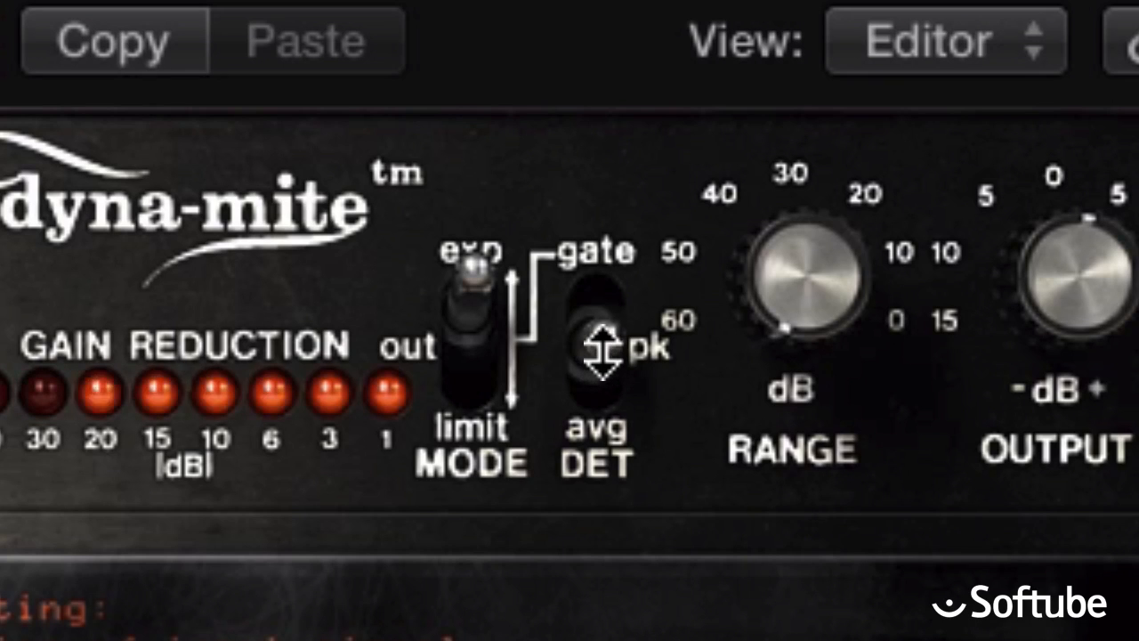
drag(600, 338, 606, 316)
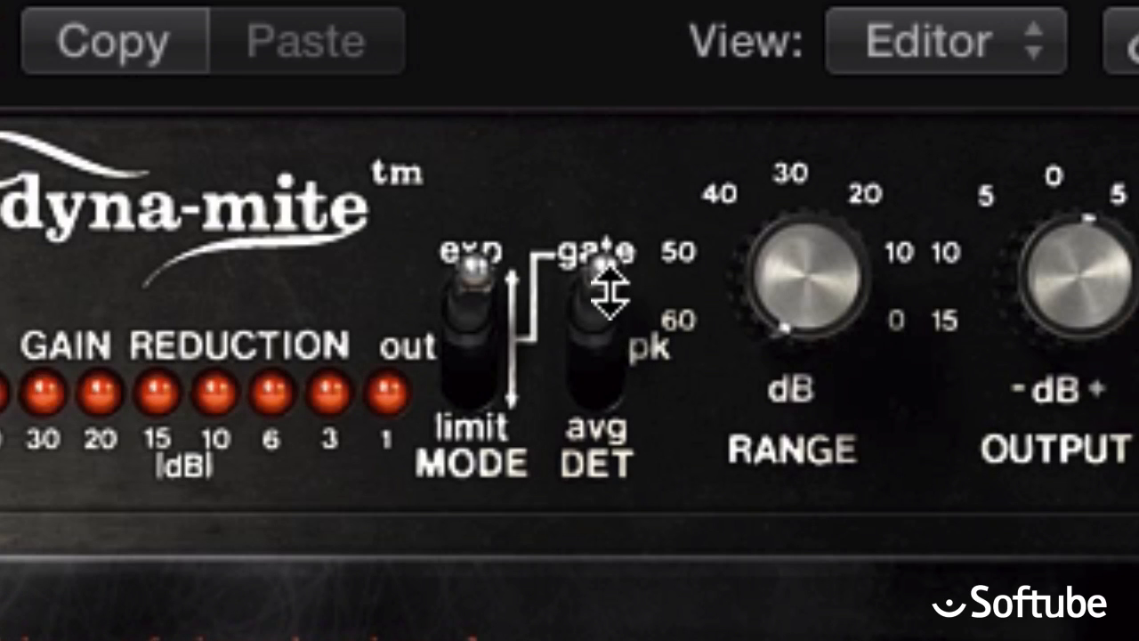
drag(611, 286, 606, 337)
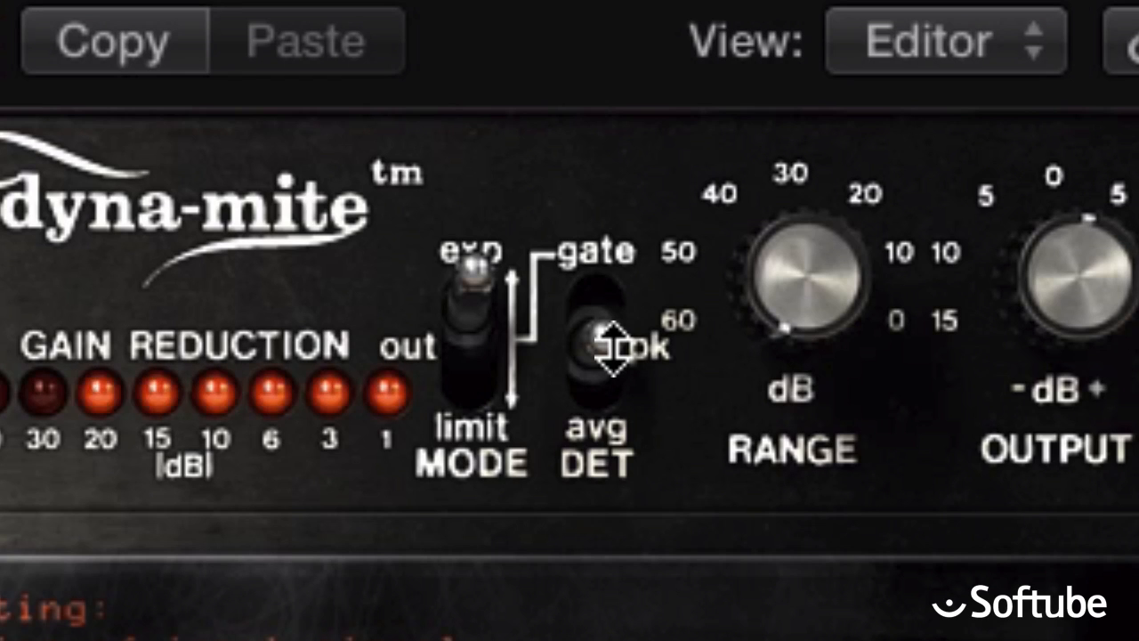
drag(613, 349, 608, 485)
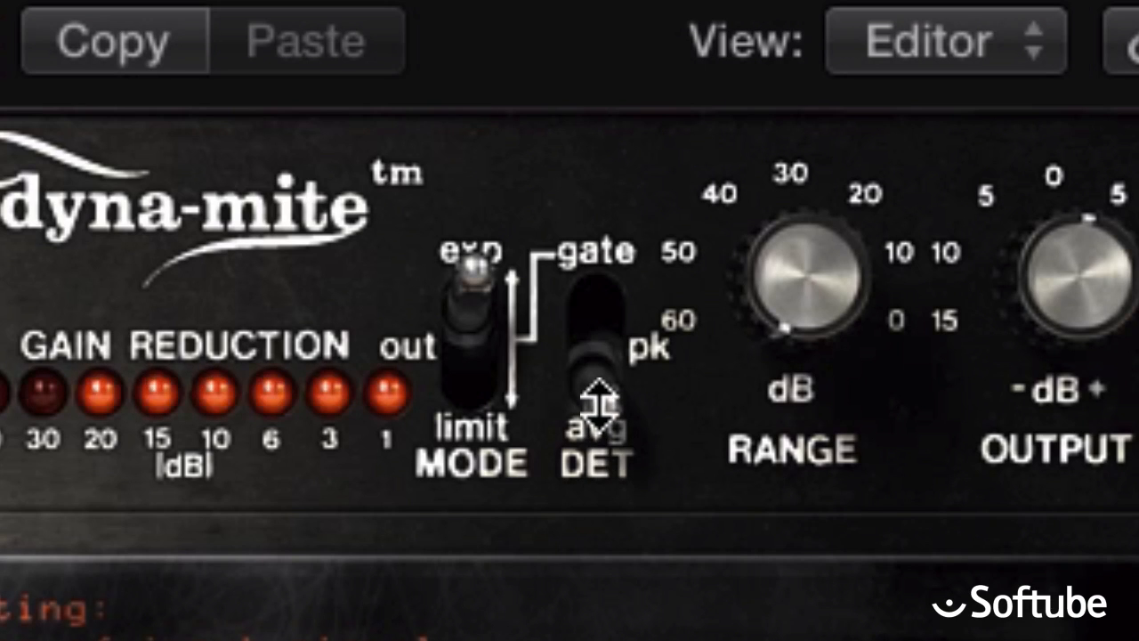
mouse_move(596, 389)
mouse_down()
mouse_move(595, 351)
mouse_move(604, 414)
mouse_move(605, 341)
mouse_move(611, 389)
mouse_up()
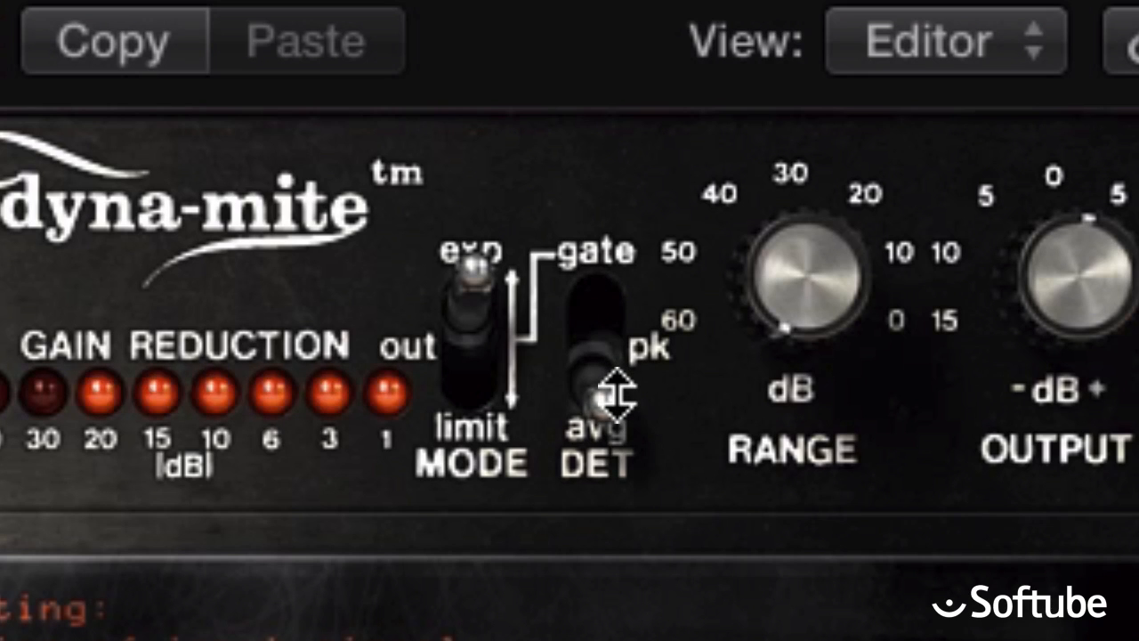
click(613, 386)
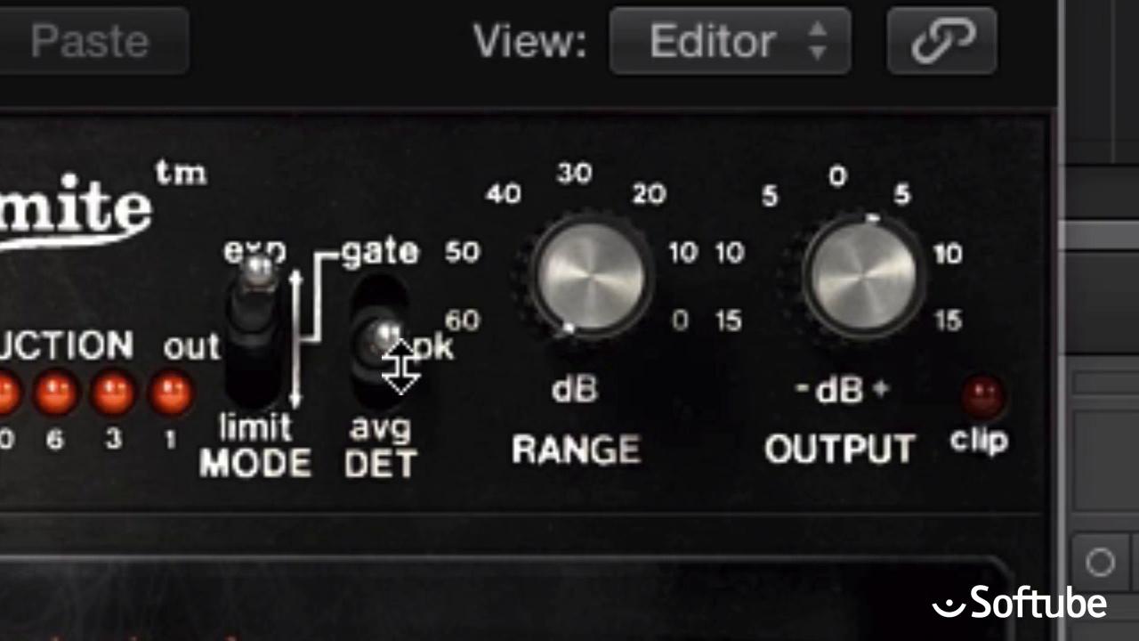
Set the Snare detector to gate and try out the range control, ending at 60 dB.
drag(401, 365, 395, 228)
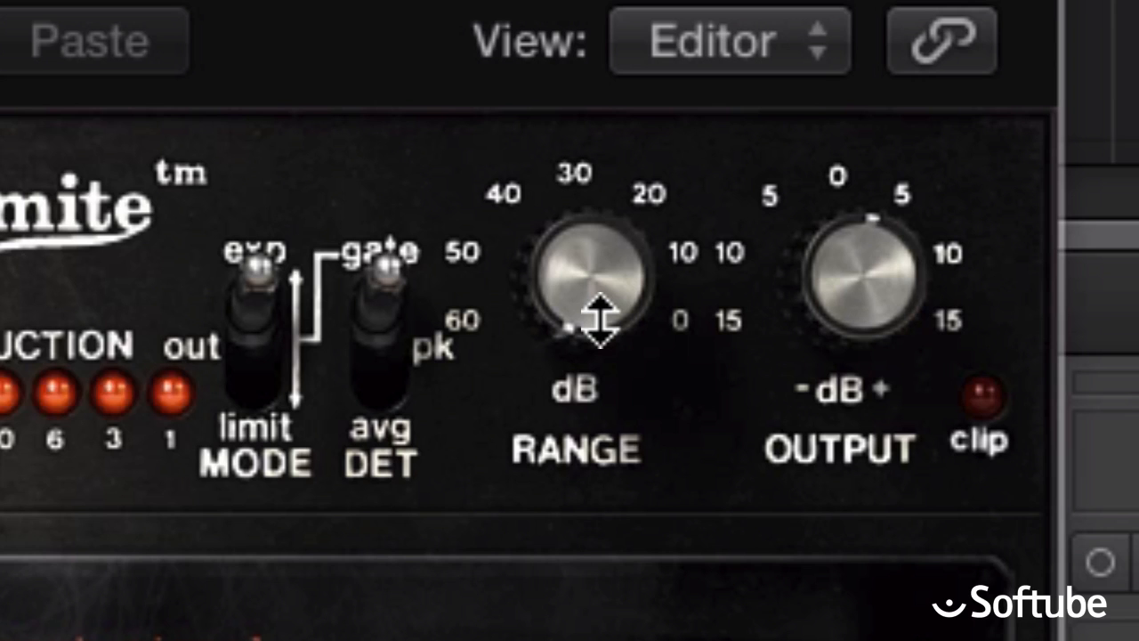
mouse_move(596, 317)
mouse_down()
mouse_move(595, 170)
mouse_move(667, 0)
mouse_move(611, 13)
mouse_move(521, 351)
mouse_move(512, 341)
mouse_up()
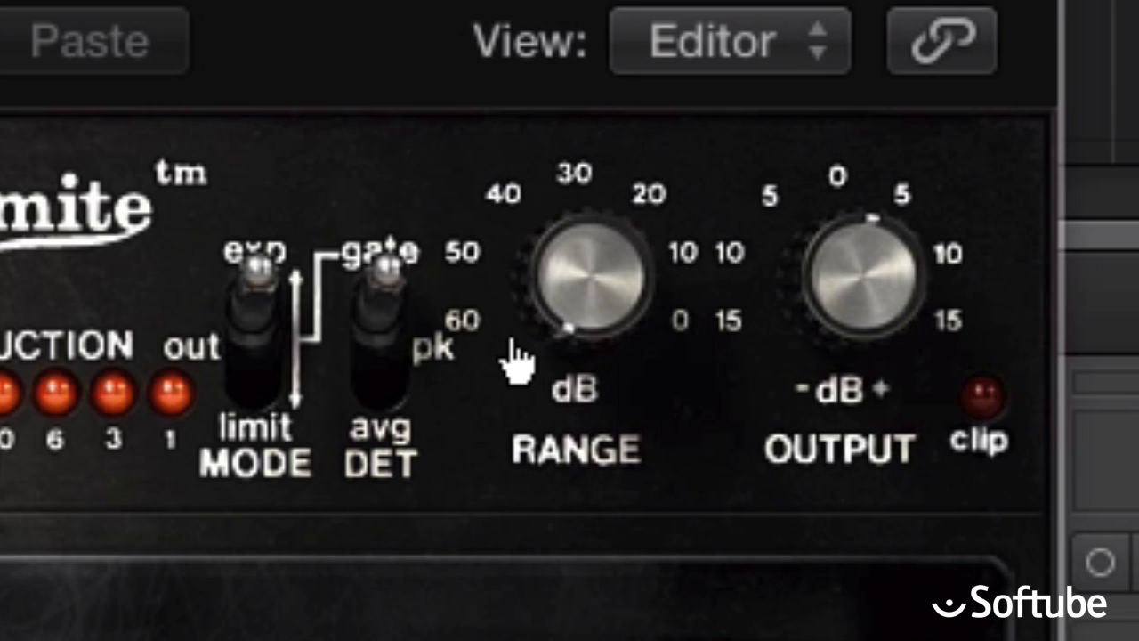